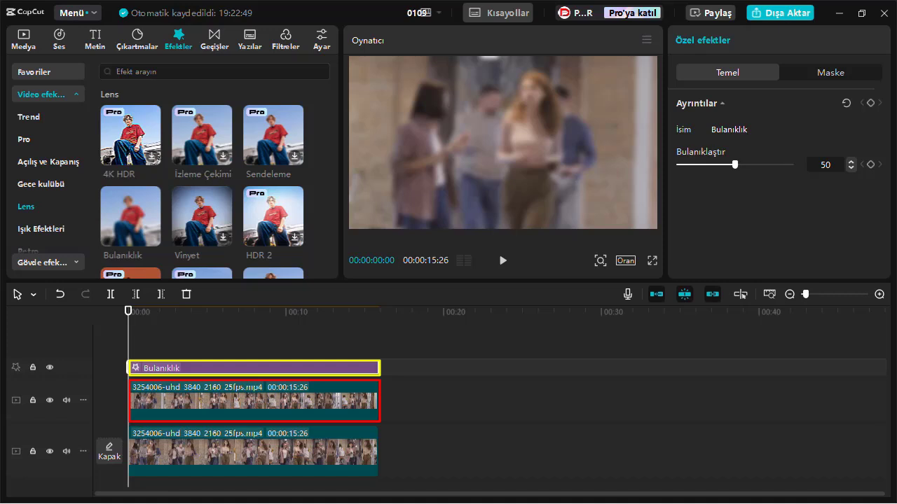
# Combine the Bulanıklık effect and the upper video clip into one compound clip.
pyautogui.moveTo(169, 338); pyautogui.dragTo(235, 411)
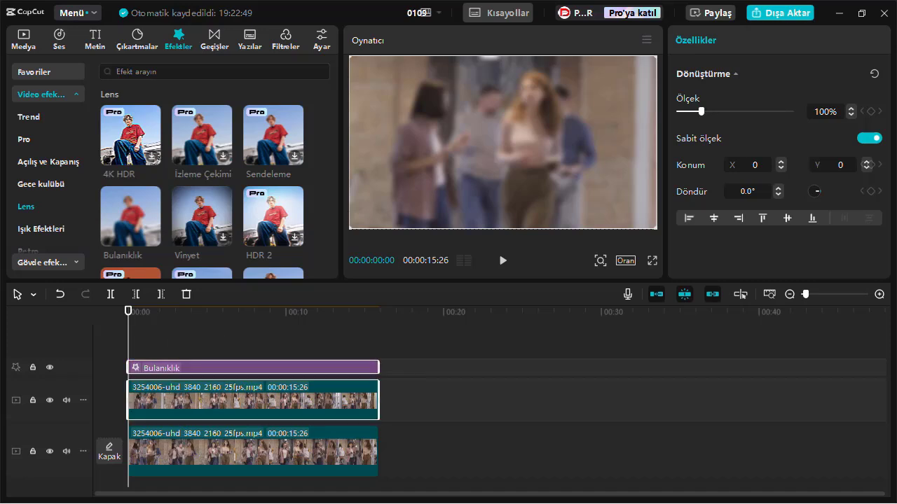
pyautogui.rightClick(196, 397)
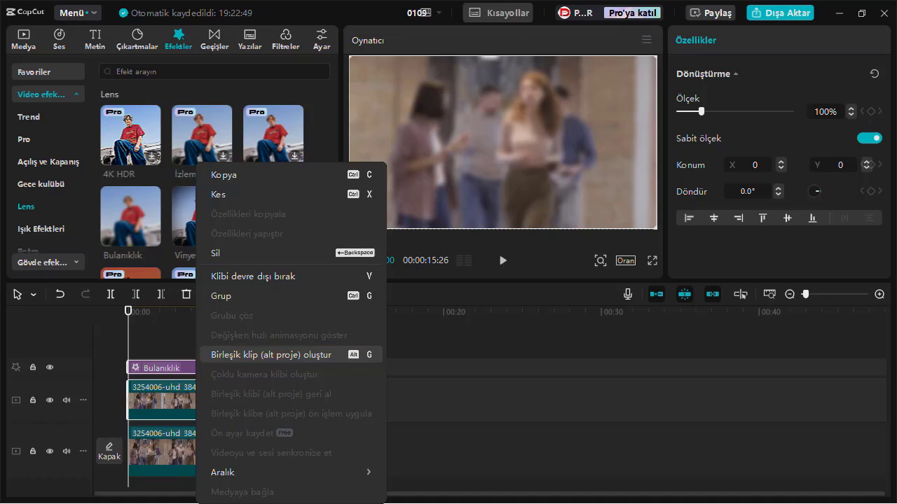
pyautogui.click(271, 354)
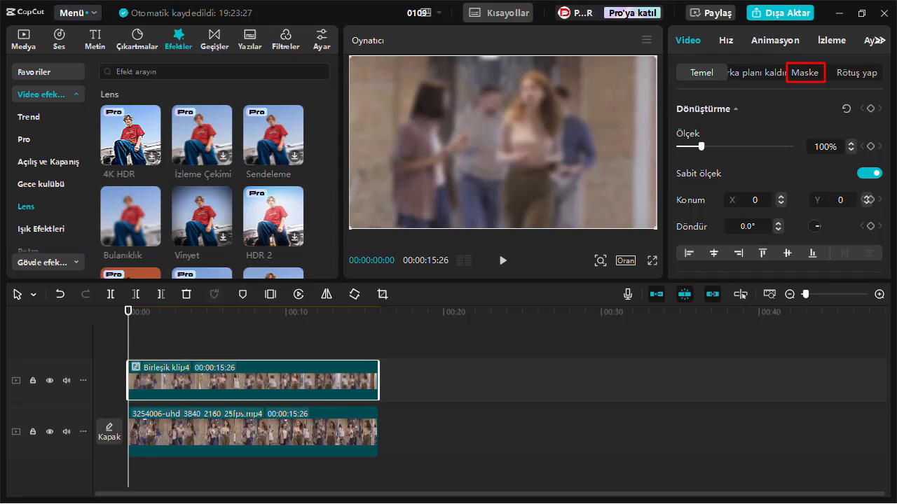
# Apply a circle mask (Çember) to the compound clip, sized about 206 by 207, over the dark-haired woman's head at about X -362, Y 256.
pyautogui.click(804, 72)
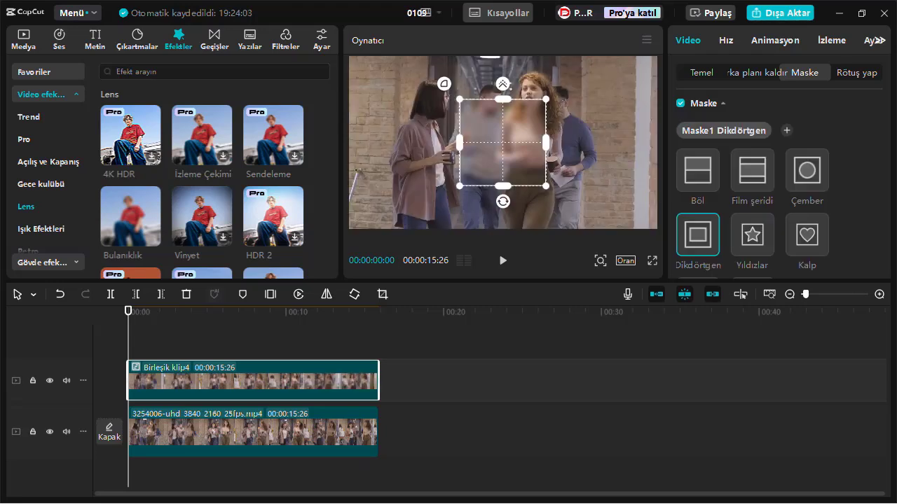
pyautogui.scroll(-3, 782, 185)
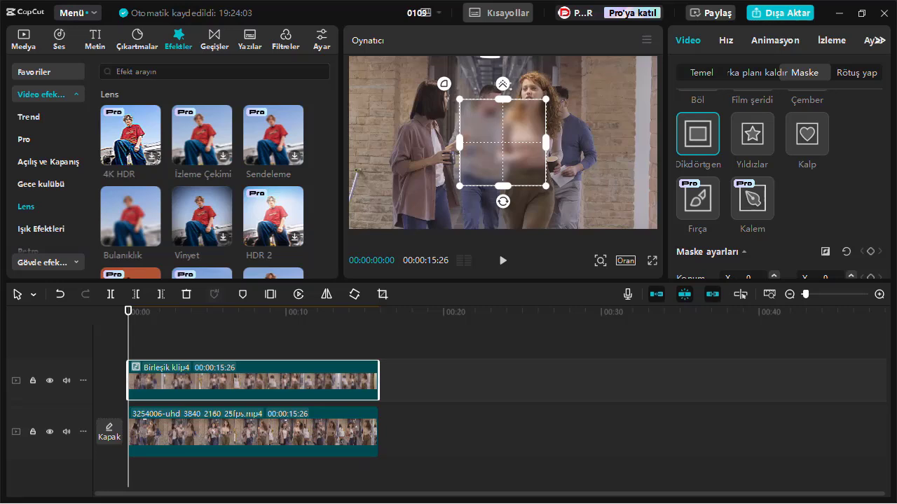
pyautogui.scroll(2, 752, 182)
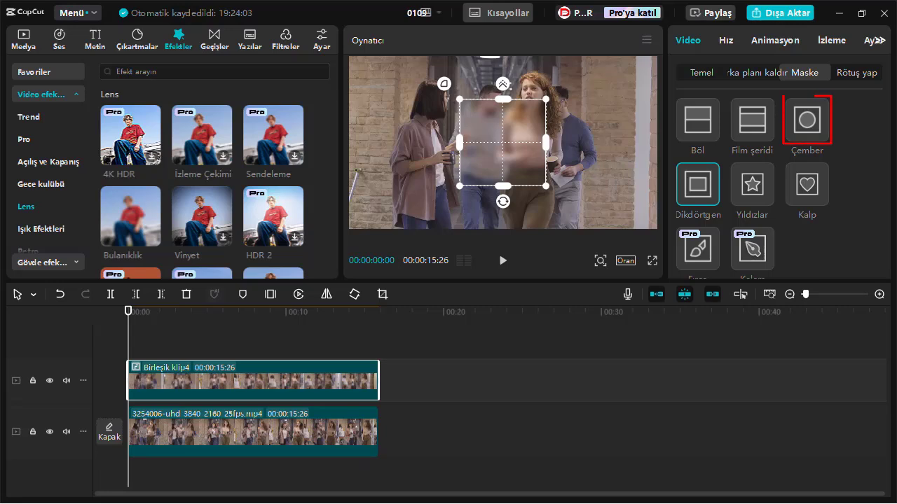
pyautogui.click(806, 120)
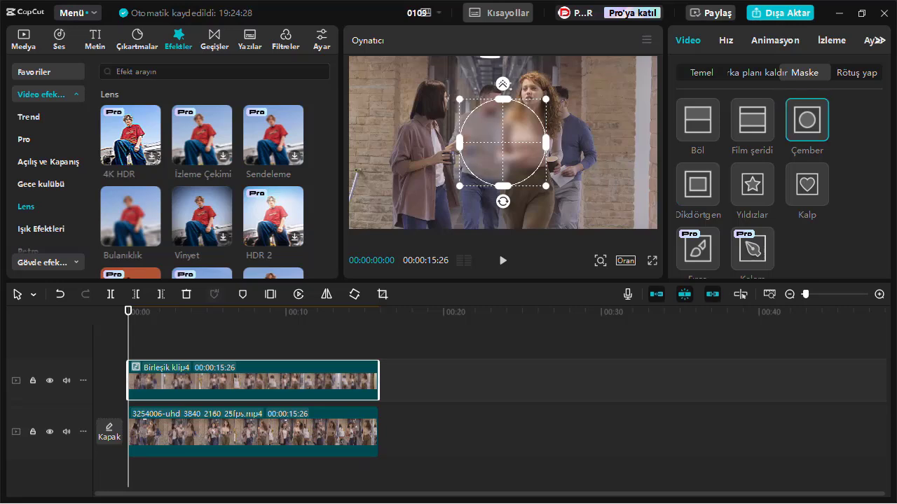
pyautogui.moveTo(460, 99)
pyautogui.mouseDown()
pyautogui.moveTo(500, 142)
pyautogui.moveTo(444, 100)
pyautogui.mouseUp()
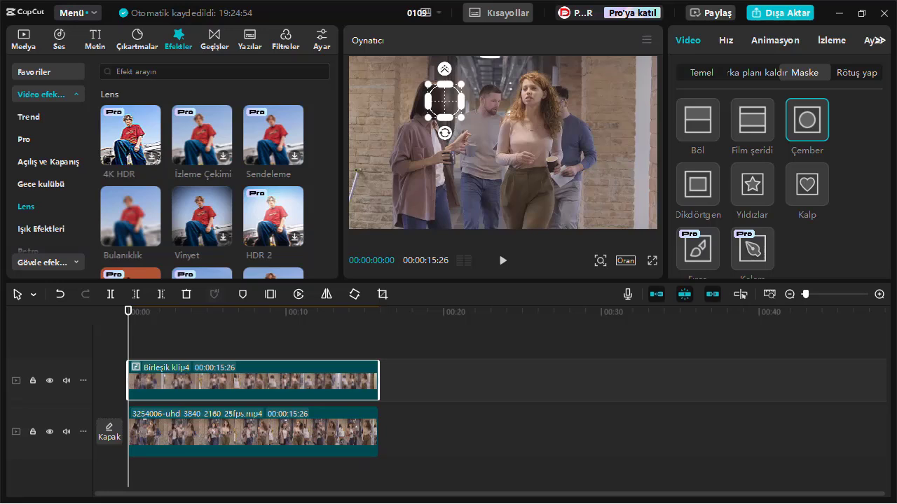
# Preview how the woman moves in the footage, and add a mask position keyframe at 00:00:00:00.
pyautogui.press('space')
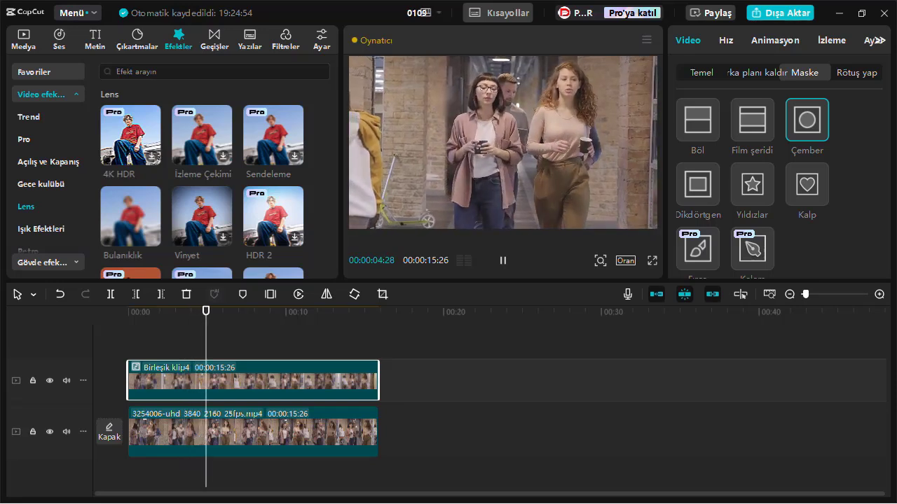
pyautogui.press('space')
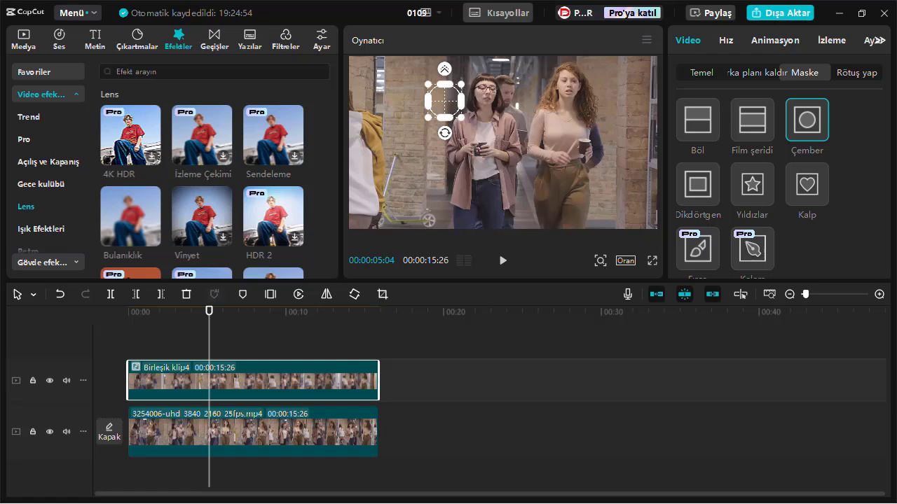
pyautogui.scroll(-3, 774, 184)
pyautogui.scroll(2, 775, 183)
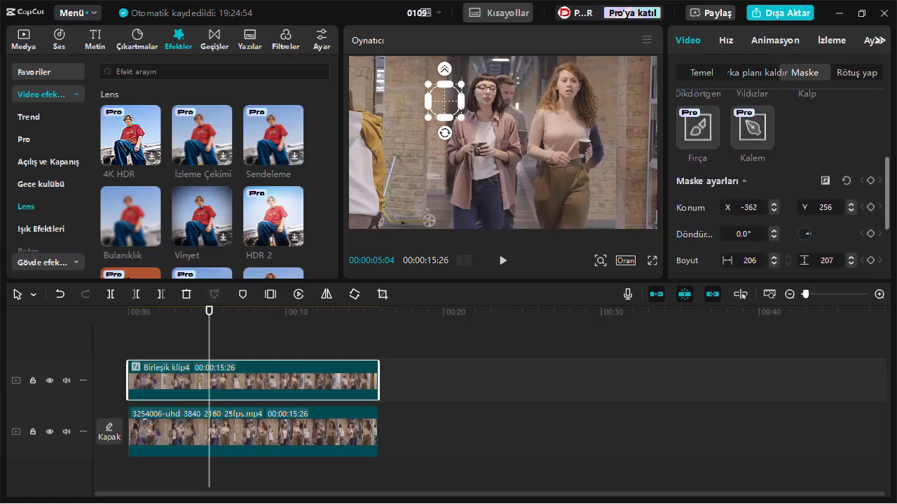
pyautogui.scroll(-2, 775, 184)
pyautogui.moveTo(209, 310); pyautogui.dragTo(128, 310)
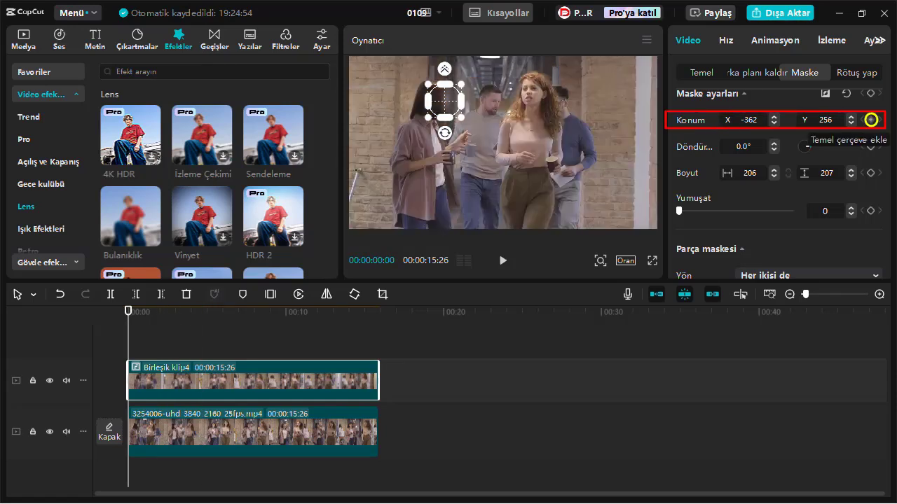
pyautogui.click(871, 120)
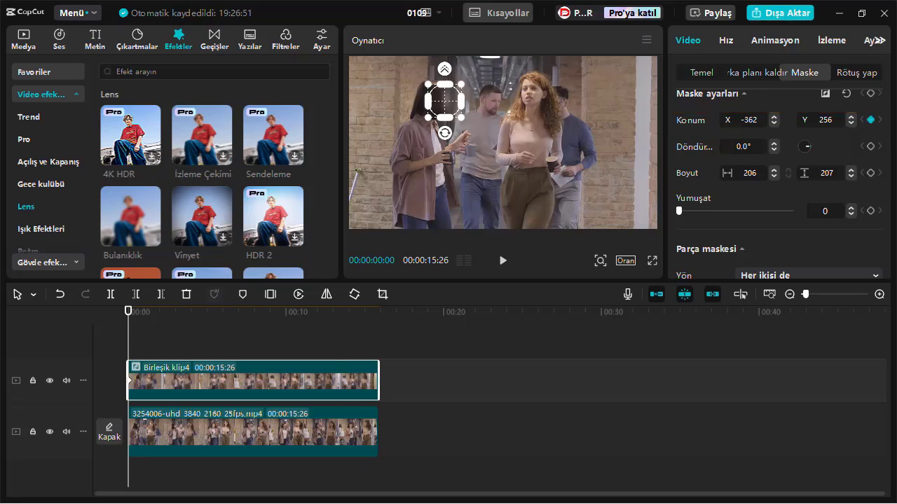
# Narrow the mask to 127 and keyframe it over the woman's face at 00:00:02:01 (X -288, Y 243) and 00:00:02:29 (X -231, Y 243).
pyautogui.moveTo(128, 311); pyautogui.dragTo(161, 311)
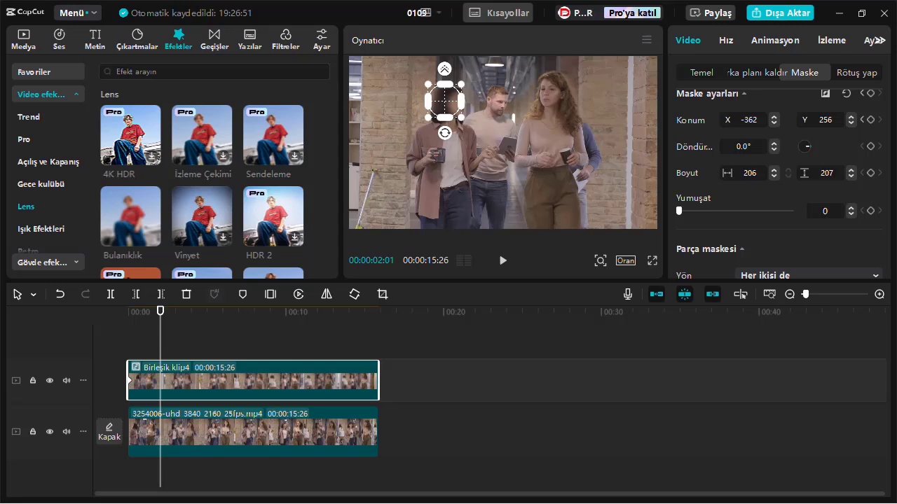
pyautogui.moveTo(445, 100); pyautogui.dragTo(469, 103)
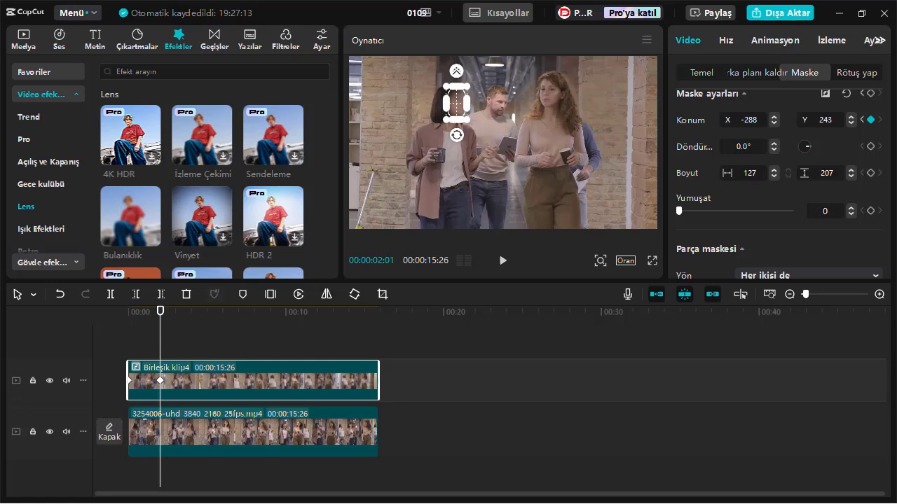
pyautogui.moveTo(160, 310); pyautogui.dragTo(175, 310)
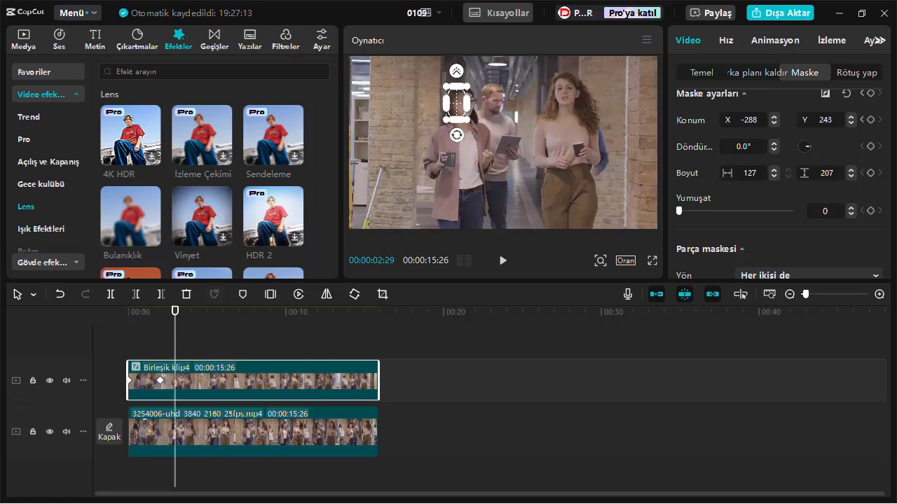
pyautogui.moveTo(456, 103); pyautogui.dragTo(465, 103)
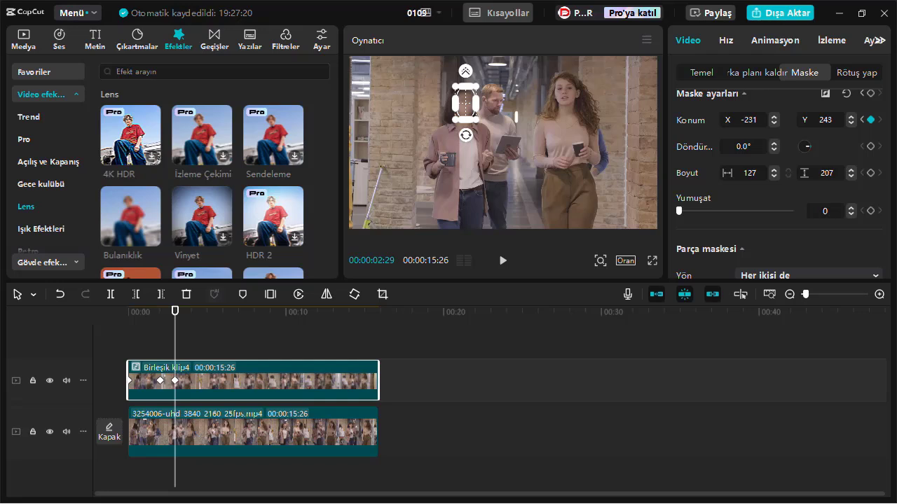
# Keyframe the mask along the woman's face through the clip's end, including X -104, Y 300 at 00:00:05:02 and X -65, Y 283 at 00:00:08:29.
pyautogui.moveTo(175, 310); pyautogui.dragTo(208, 310)
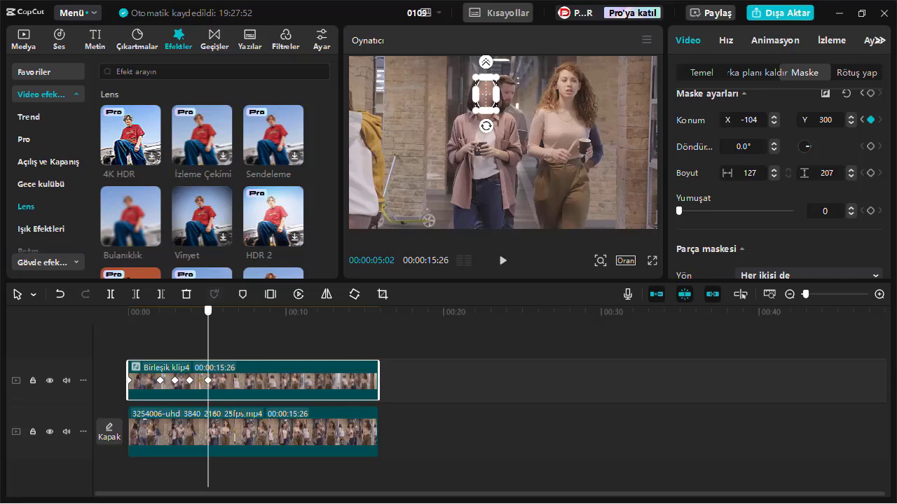
pyautogui.moveTo(208, 311); pyautogui.dragTo(270, 311)
pyautogui.moveTo(486, 92); pyautogui.dragTo(492, 99)
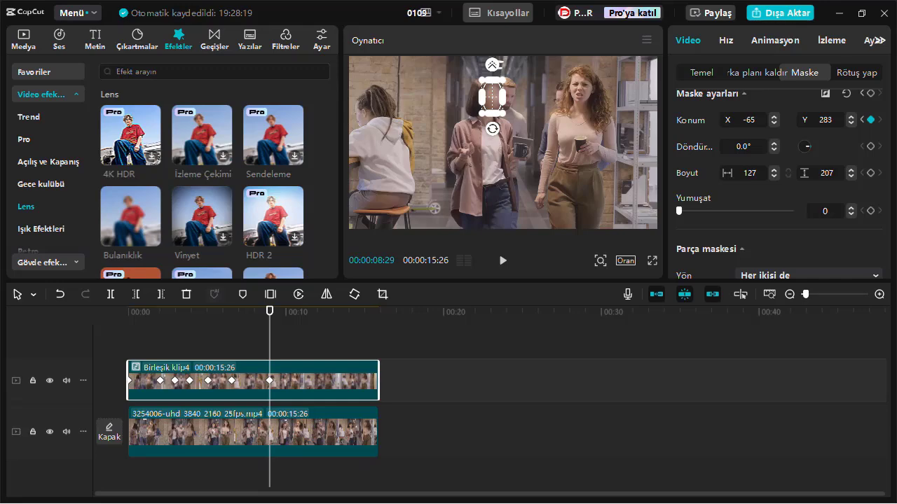
pyautogui.moveTo(270, 311); pyautogui.dragTo(291, 311)
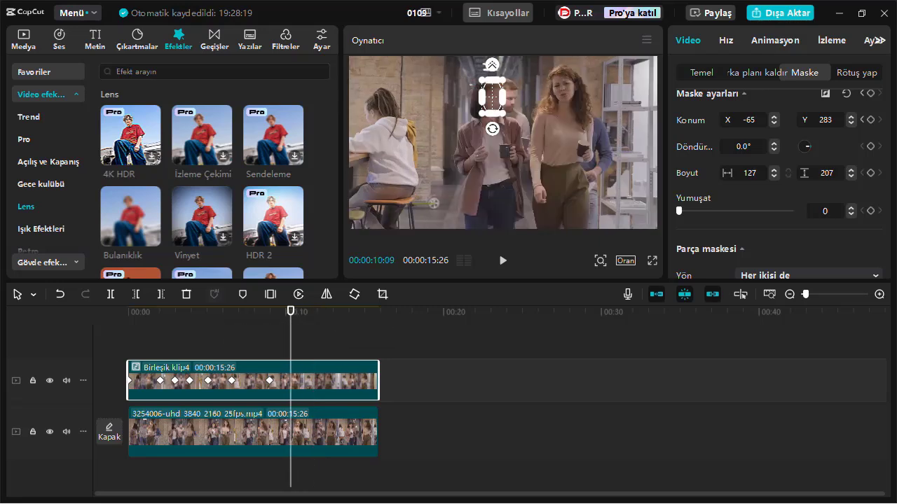
pyautogui.click(324, 311)
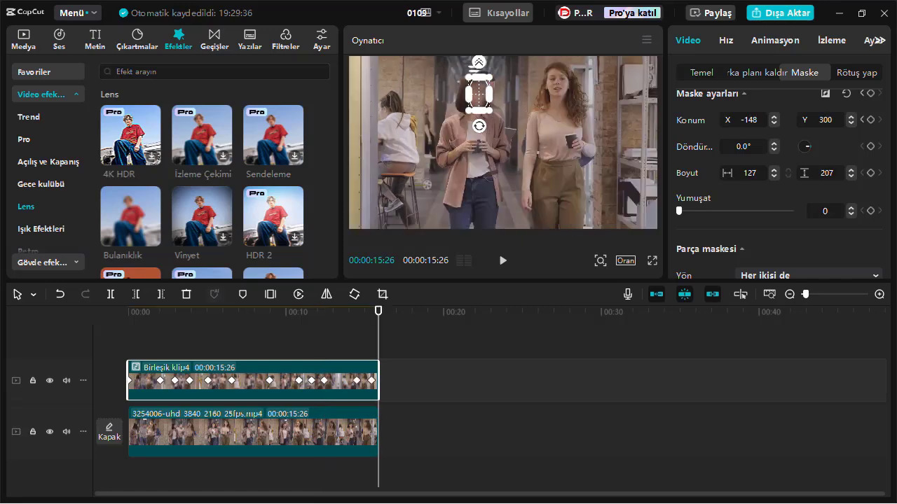
# Play the masked clip from the beginning to check the face tracking, and go to the mask keyframe at 00:00:11:19.
pyautogui.moveTo(378, 311); pyautogui.dragTo(128, 311)
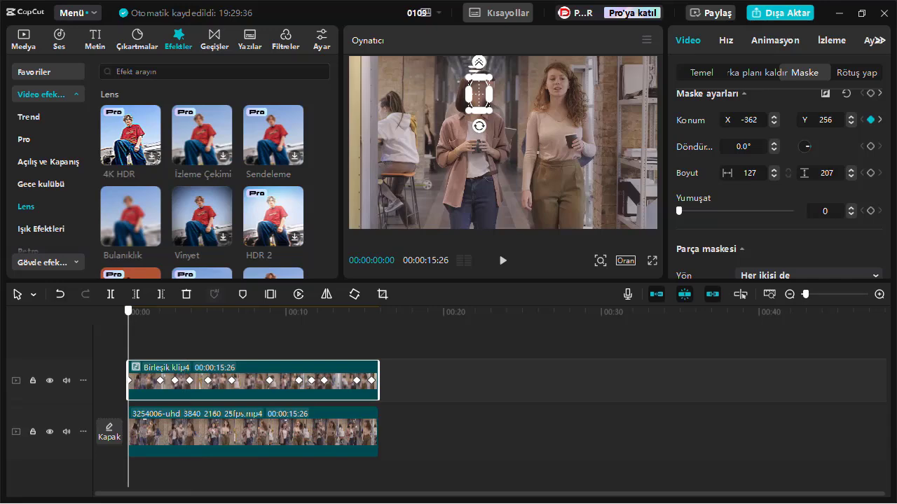
pyautogui.press('space')
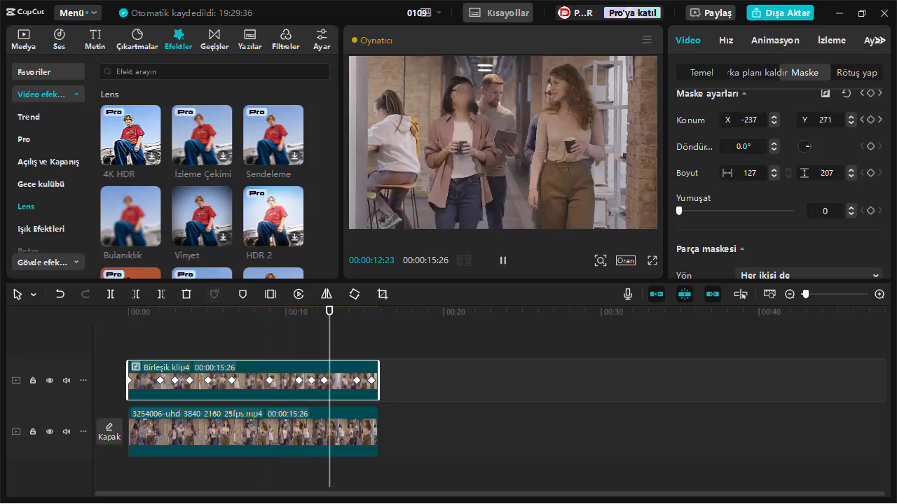
pyautogui.click(312, 380)
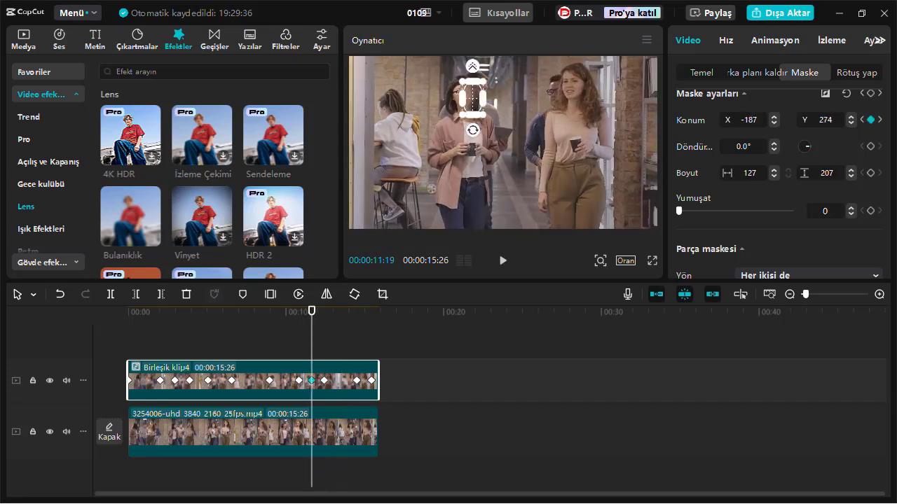